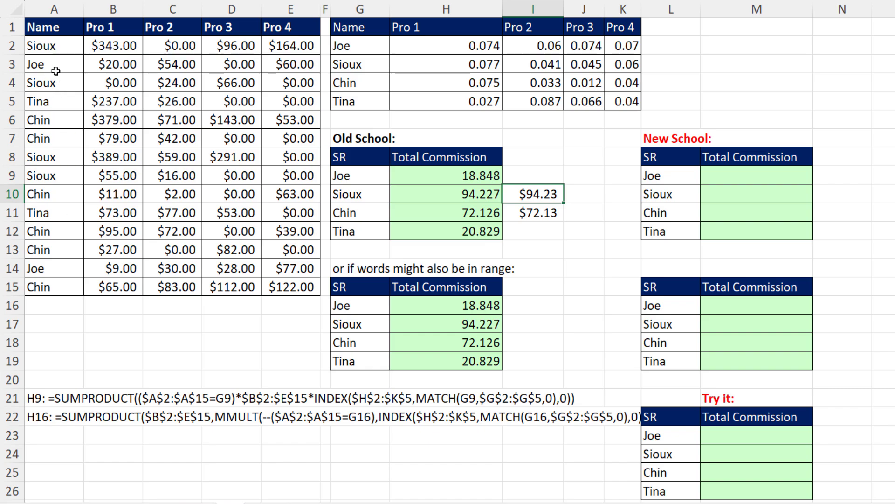
- Pick out the three Sioux entries in column A, then Joe and Sioux in the rate table
click(51, 47)
ctrl+click(51, 86)
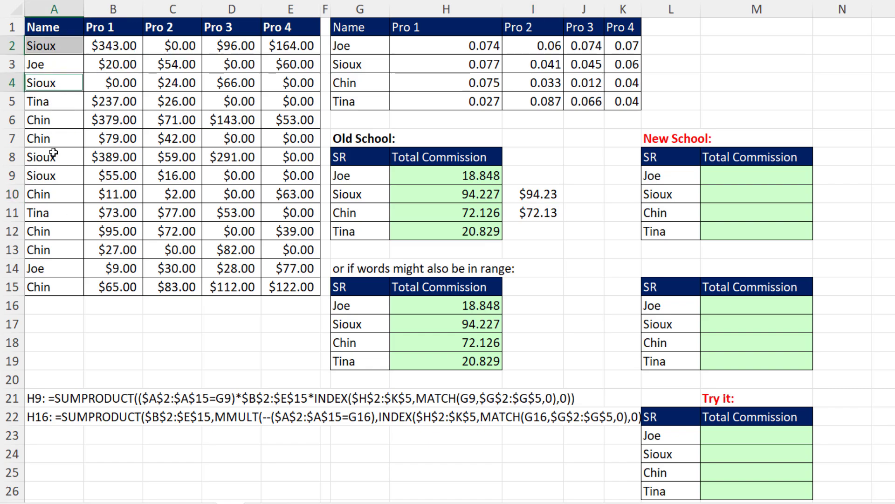
ctrl+click(53, 153)
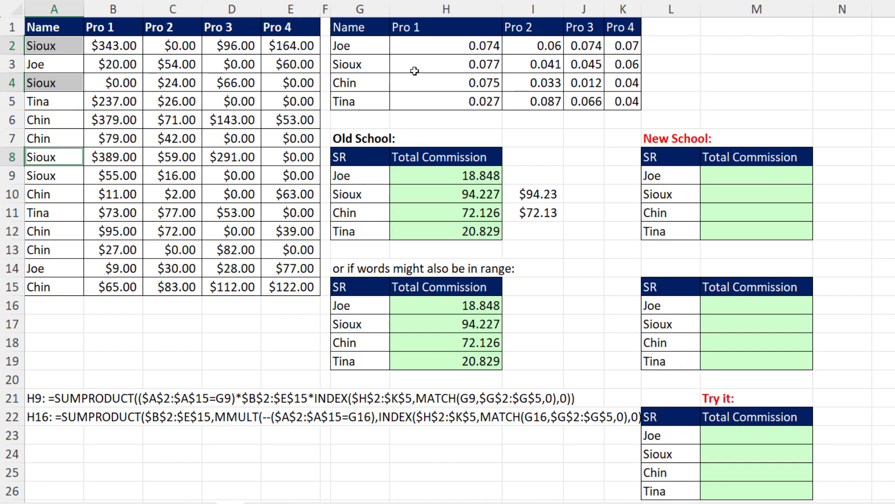
click(363, 45)
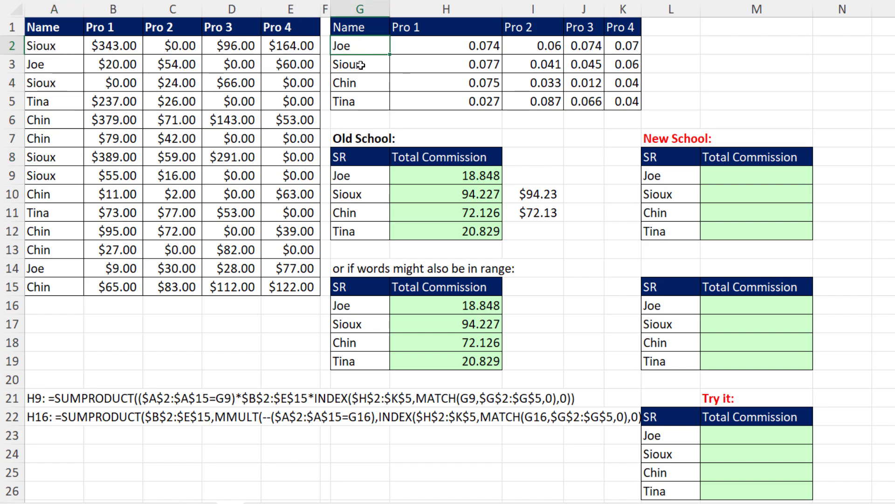
click(361, 65)
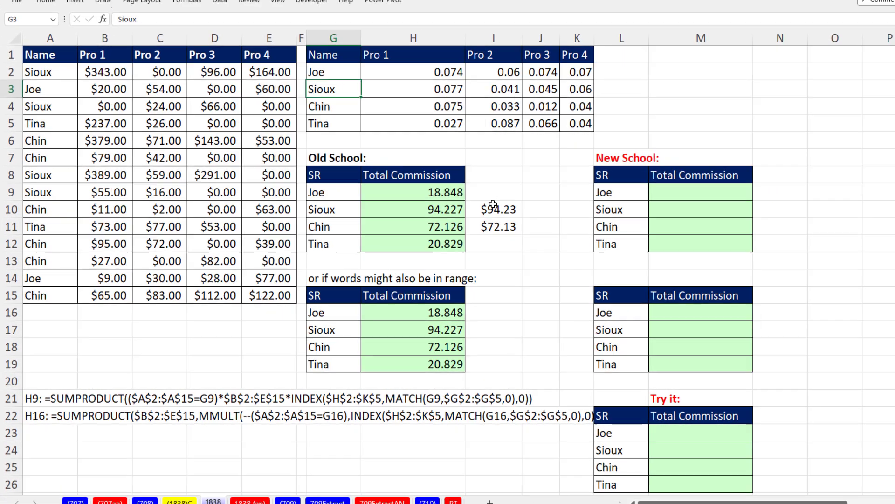
- Inspect the existing SUM formula in I10, SUMPRODUCT in H9 and MMULT in H16 without changes
click(536, 194)
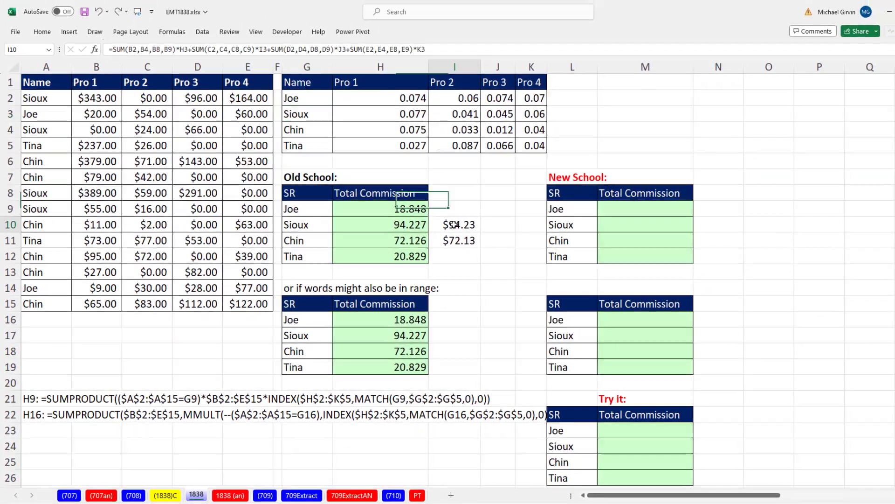
key(F2)
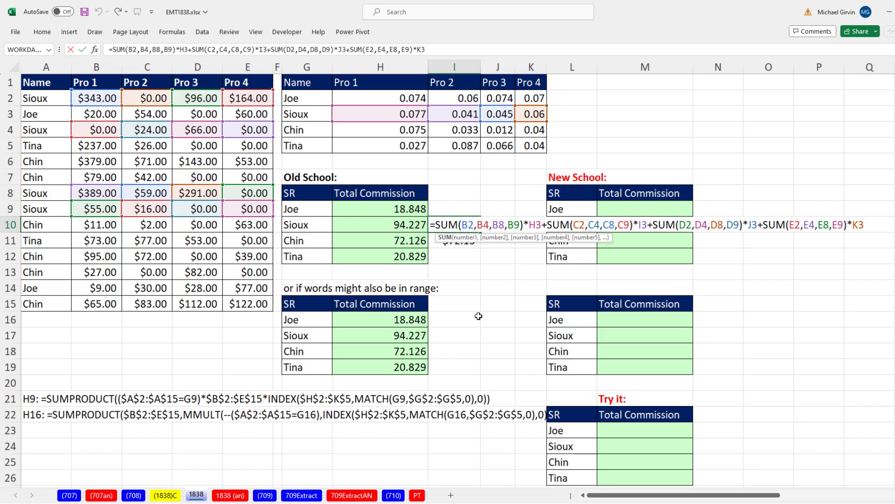
click(459, 226)
click(410, 214)
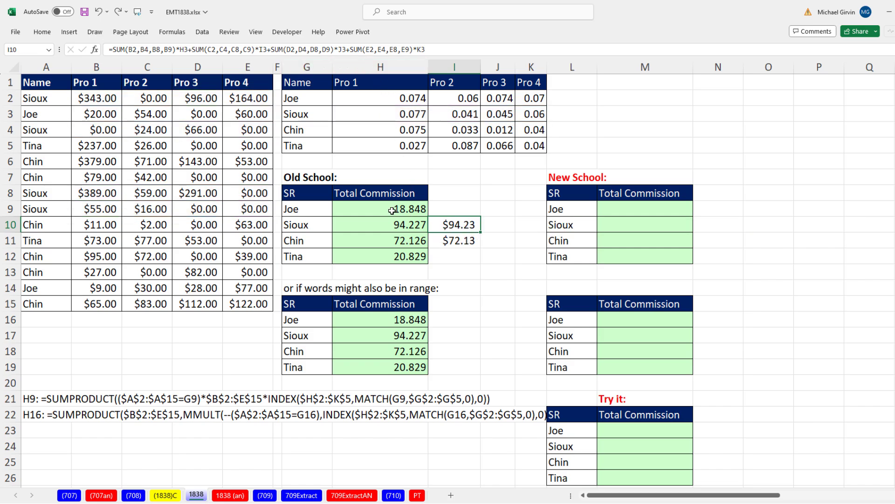
key(F2)
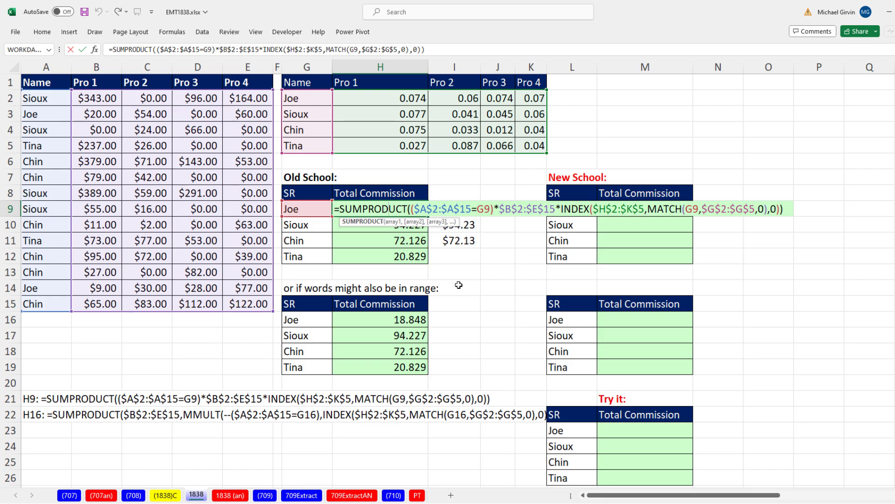
click(394, 308)
double_click(368, 320)
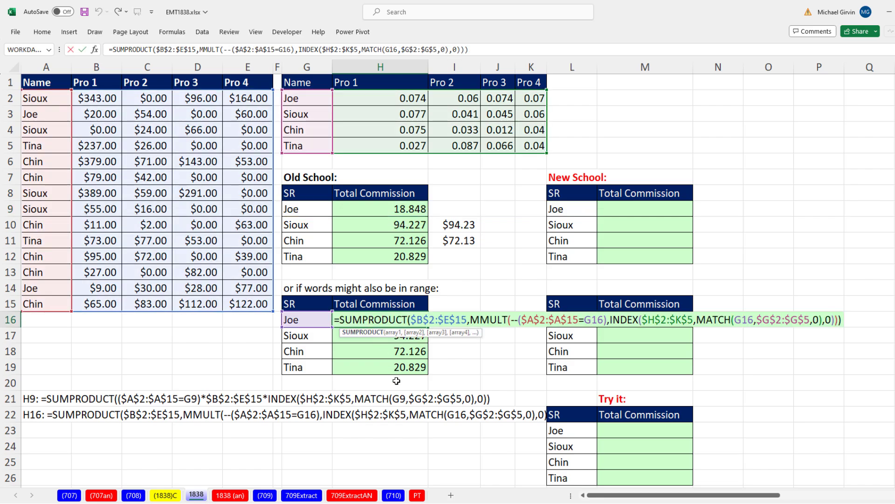
key(Escape)
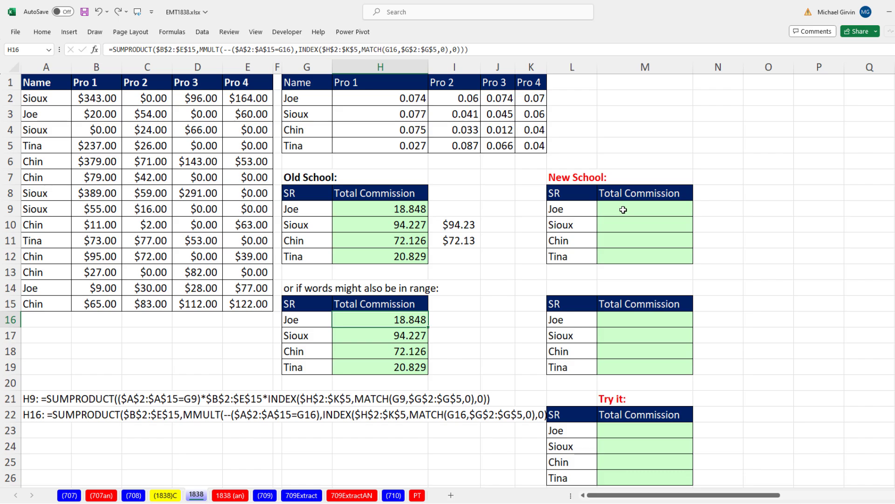
- Start M9's formula as =FILTER(B2:E15,A2:A15=L9 for Joe's sales rows
click(623, 210)
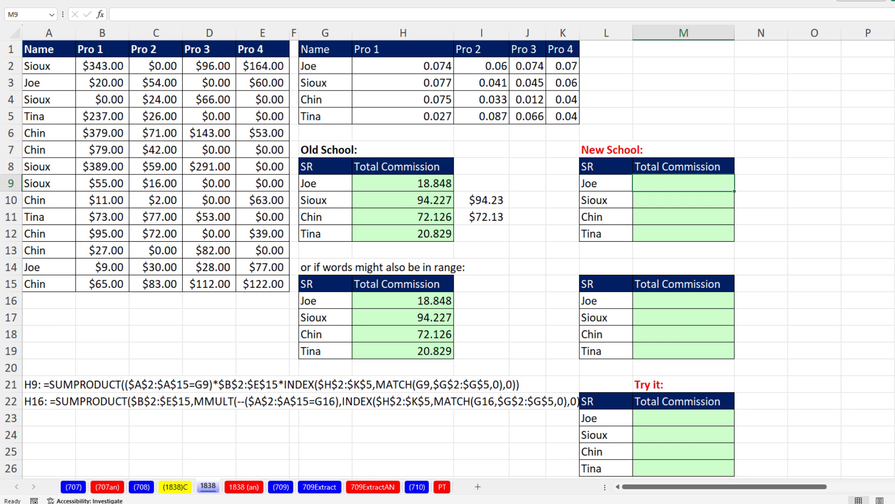
text(=fil)
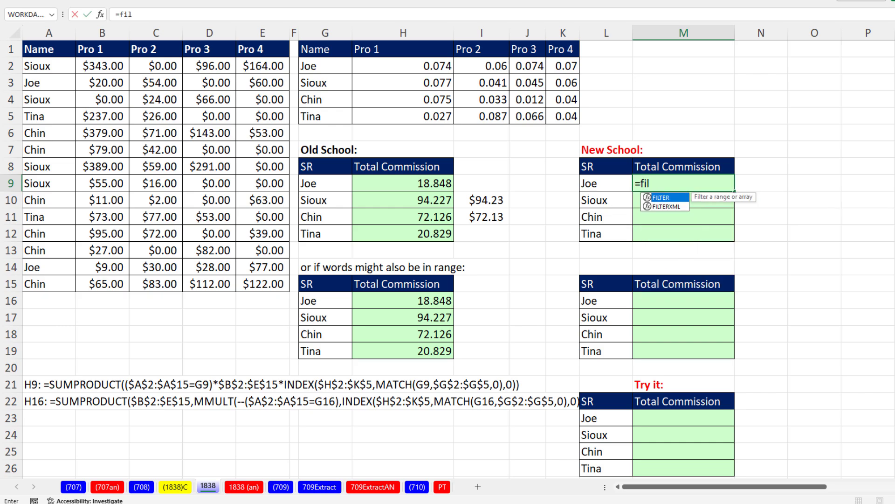
key(Tab)
drag(92, 68, 260, 277)
text(,)
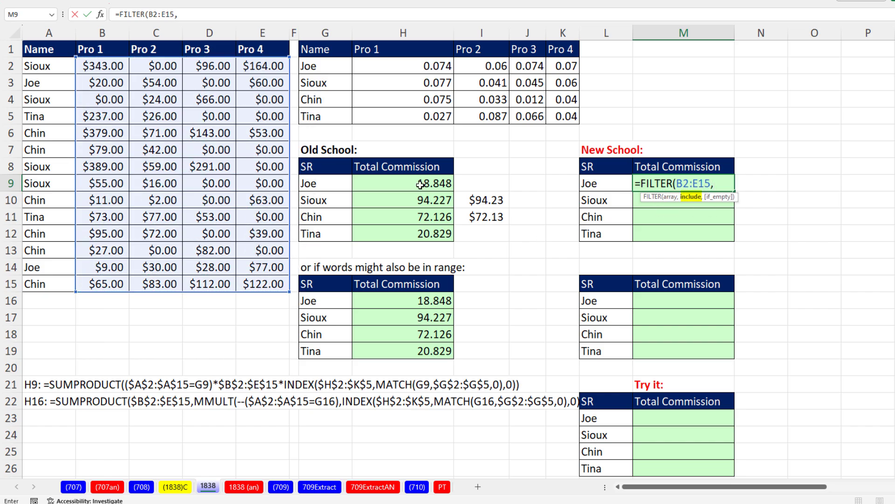
drag(40, 68, 57, 281)
text(=)
click(598, 183)
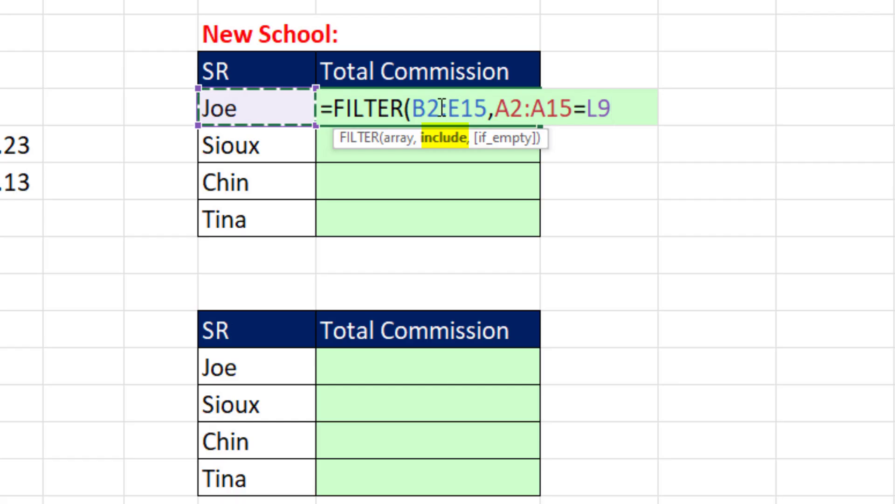
- Lock B2:E15 and A2:A15 as absolute, close FILTER and enter it to spill Joe's two rows
click(693, 184)
key(F4)
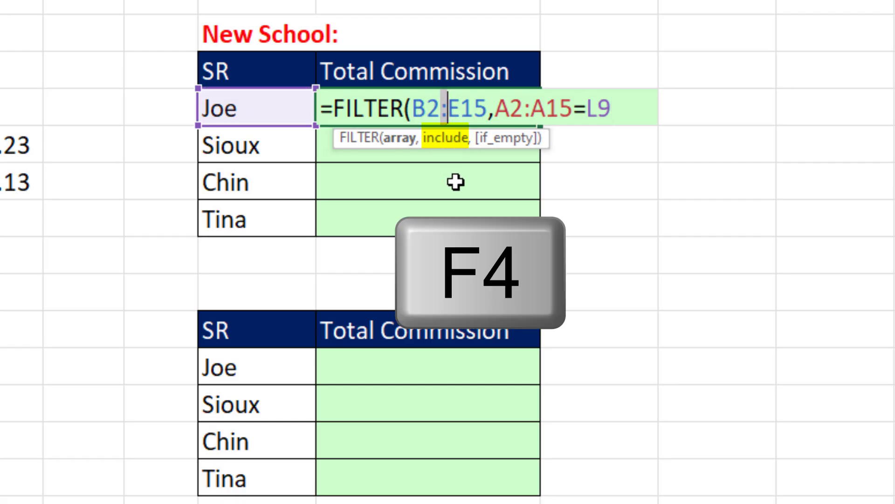
click(587, 112)
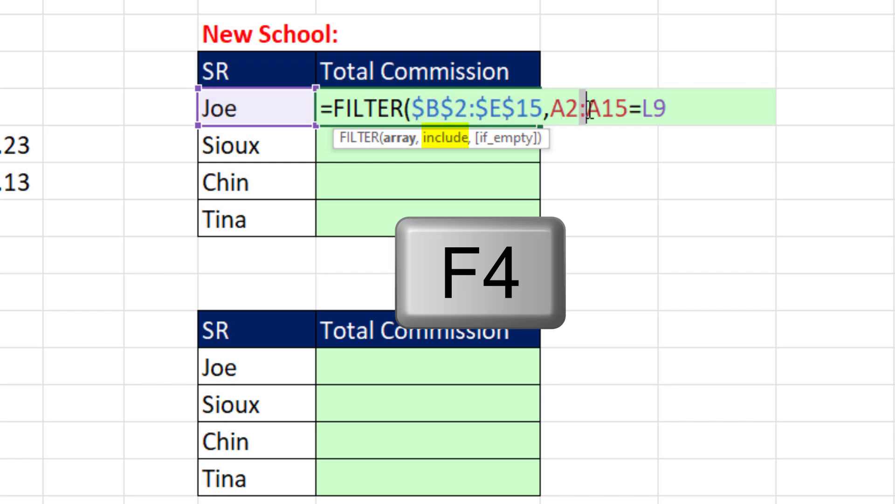
key(F4)
click(735, 106)
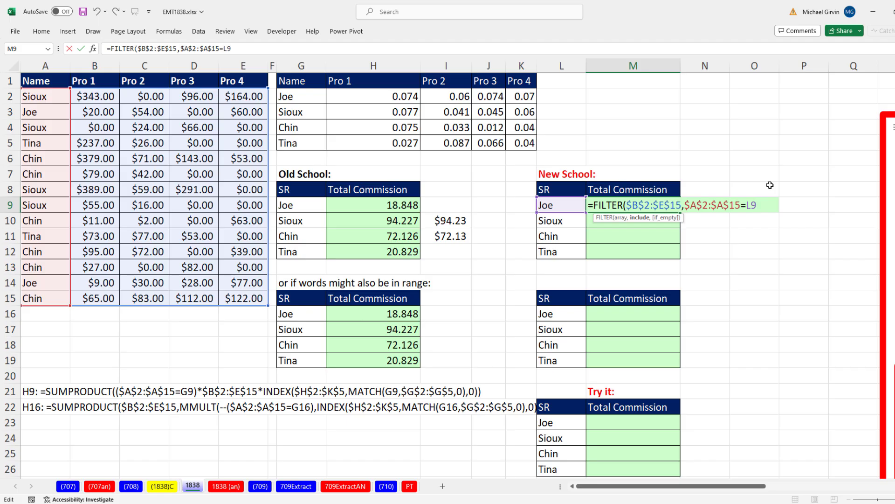
text())
key(ctrl+Return)
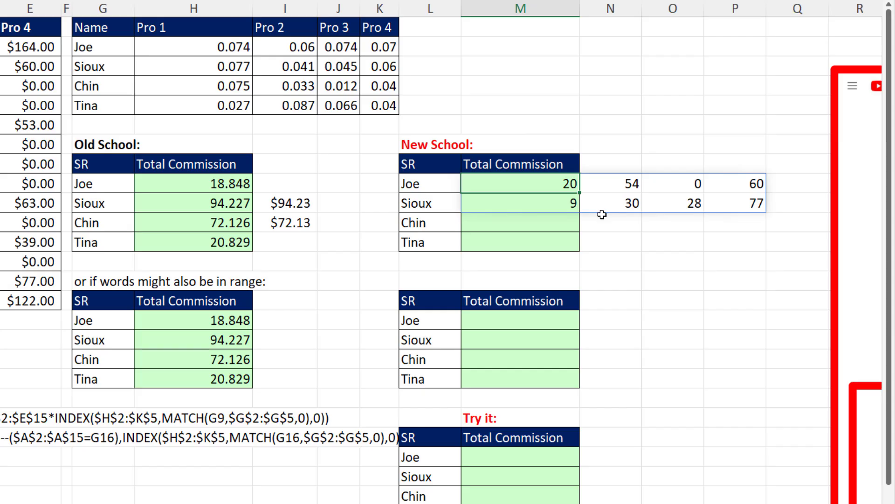
- Reopen M9's FILTER formula and append a multiplication sign at its end
key(F2)
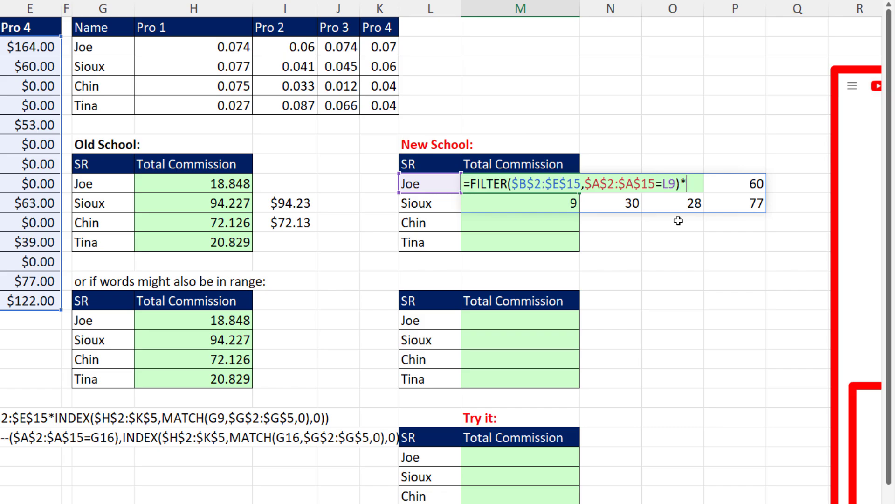
- Multiply the filtered sales by XLOOKUP(L9,G2:G5,H2:K5) to fetch Joe's rates
text(xlookup()
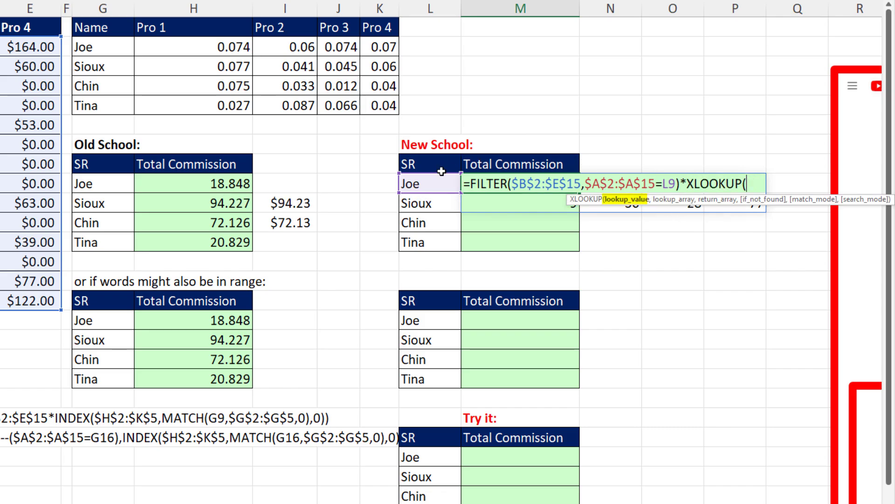
click(427, 187)
text(,)
drag(105, 47, 107, 99)
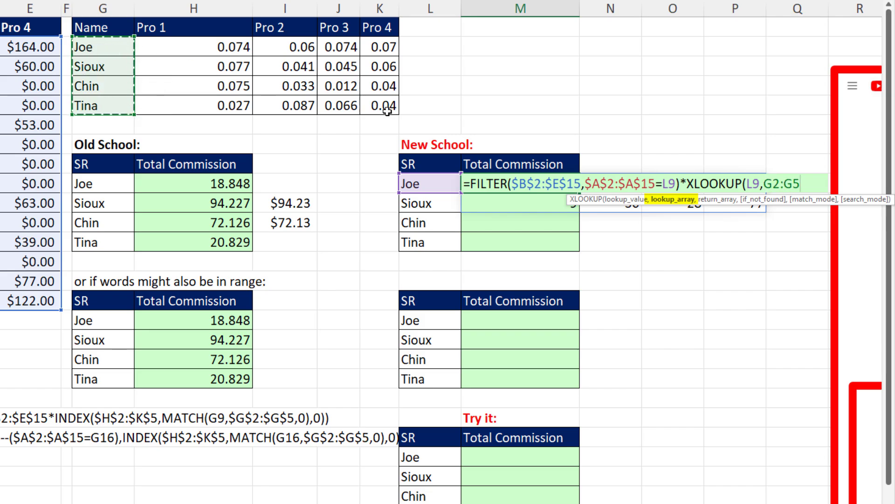
text(,)
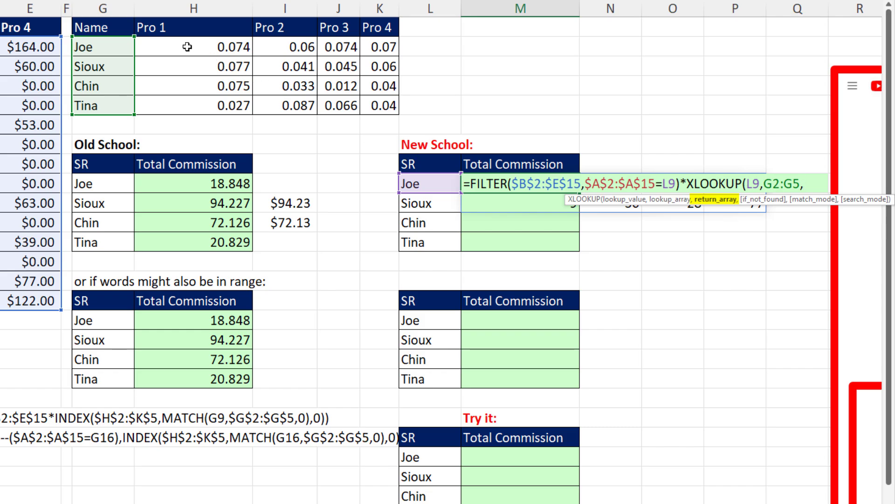
drag(185, 46, 390, 107)
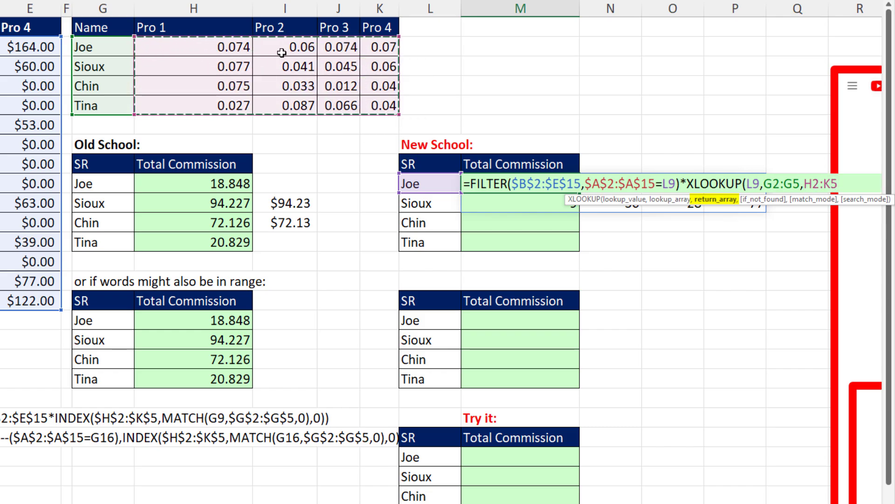
text())
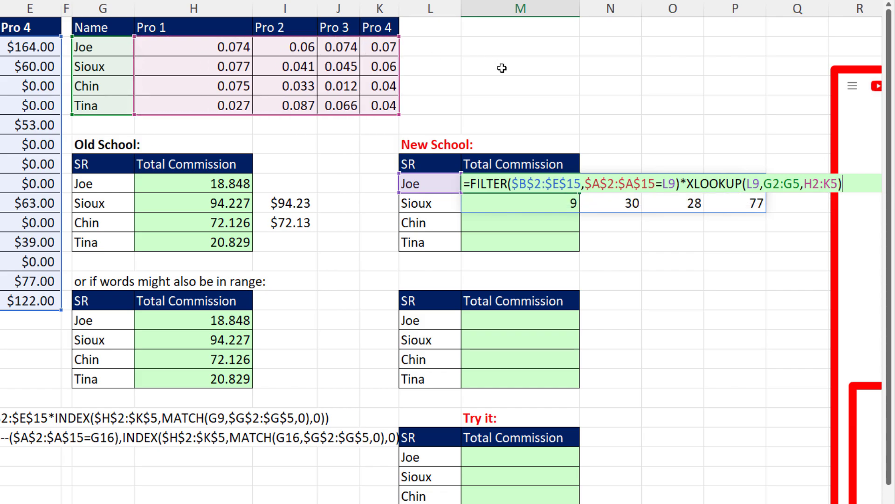
- Preview the XLOOKUP part with F9, undo it, and enter the formula to spill commissions
drag(687, 185, 700, 222)
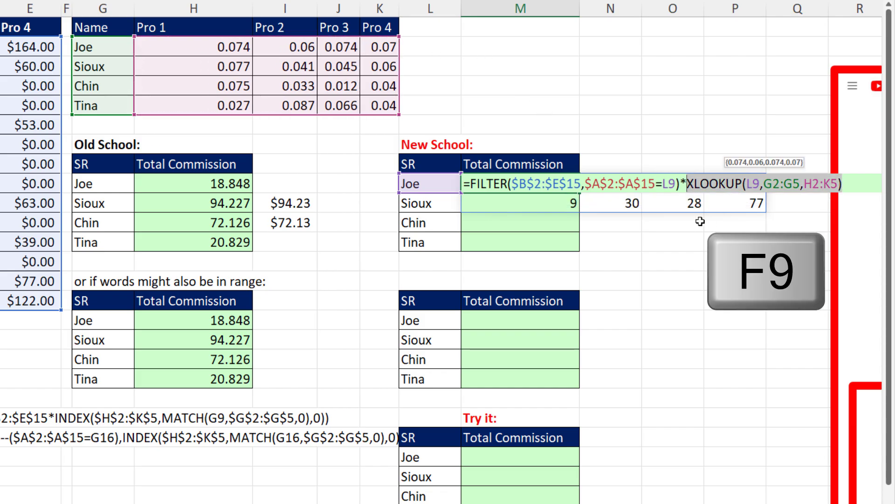
key(F9)
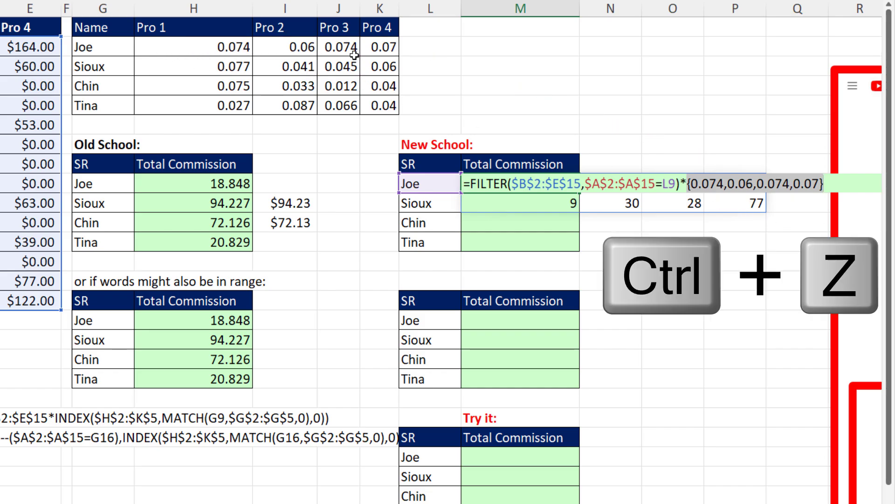
key(ctrl+z)
key(ctrl+Return)
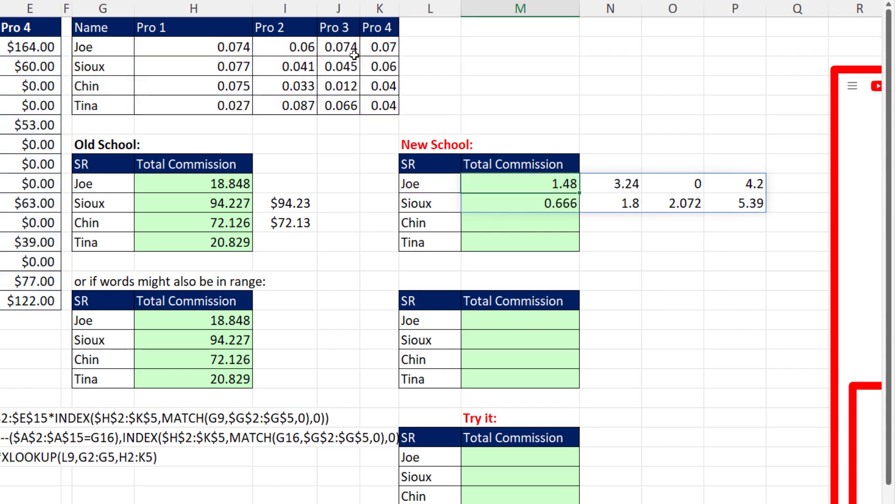
- Wrap Joe's FILTER*XLOOKUP formula in M9 inside SUM(
key(F2)
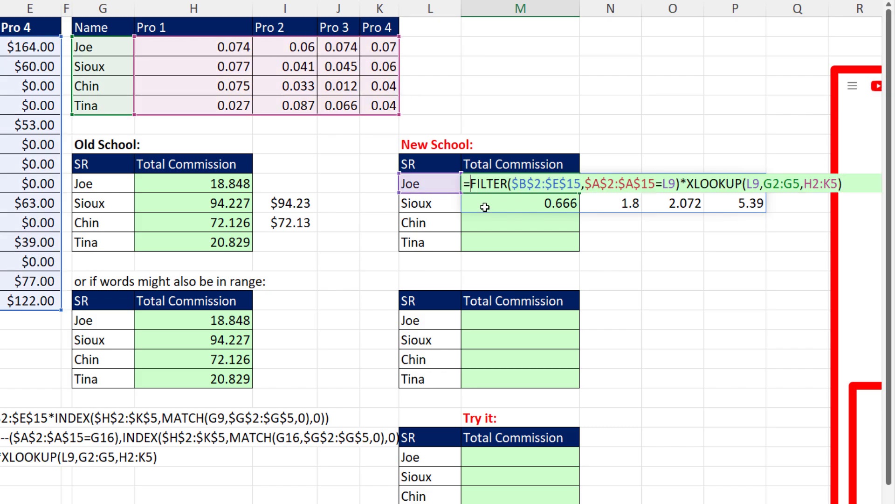
text(SUM()
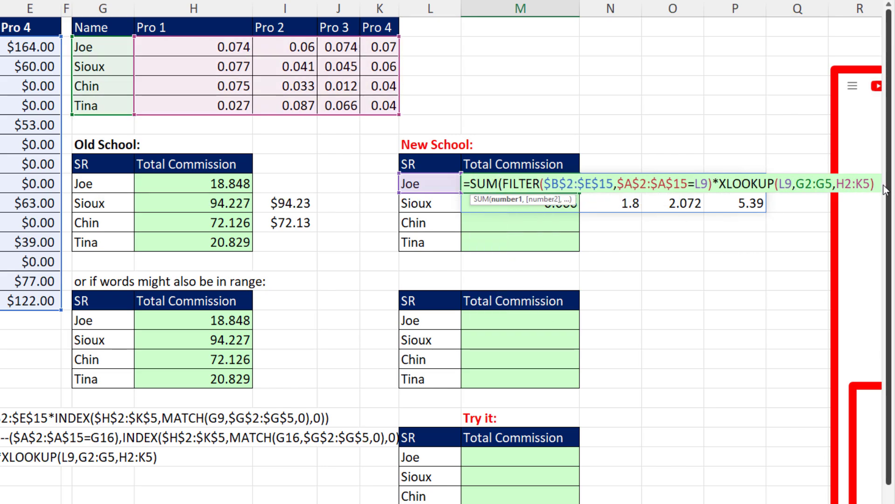
key(End)
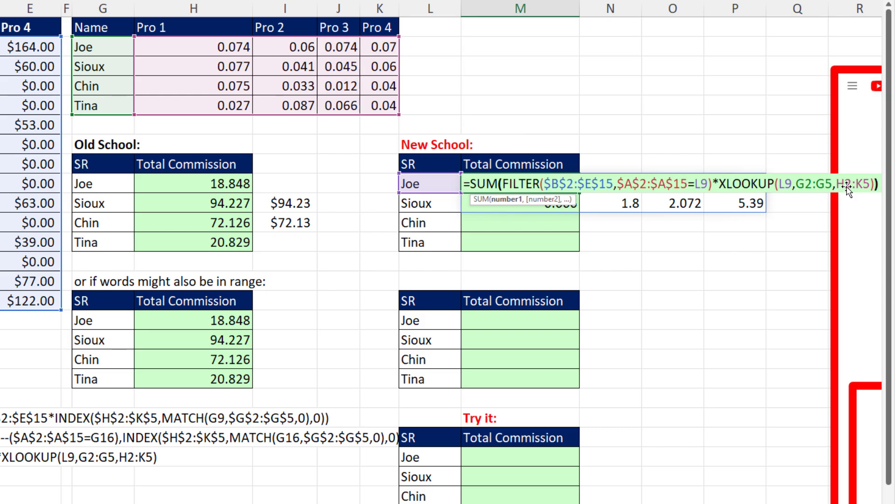
- Lock H2:K5 and G2:G5, enter, and fill down to M12 for 18.848, 94.227, 72.126, 20.829
click(849, 187)
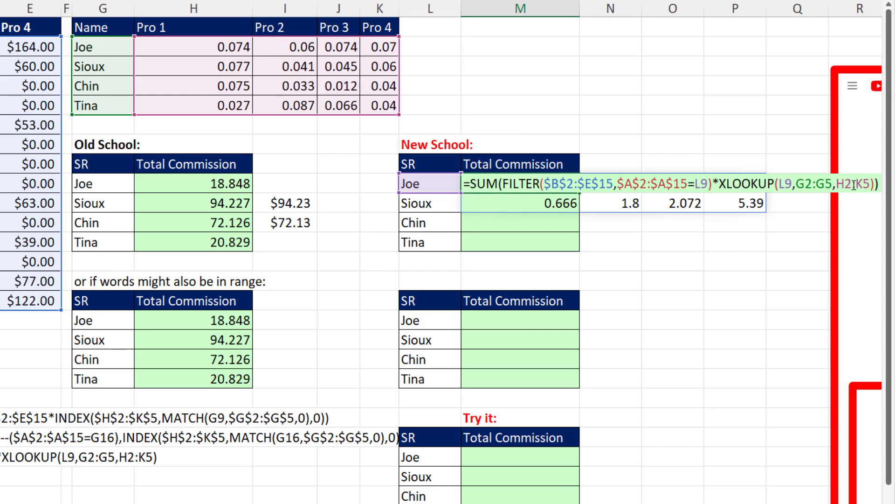
key(F4)
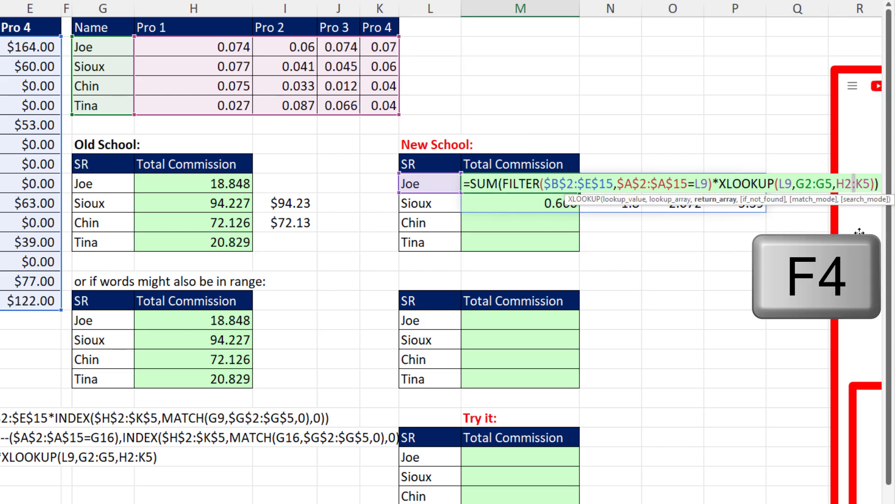
click(814, 185)
key(F4)
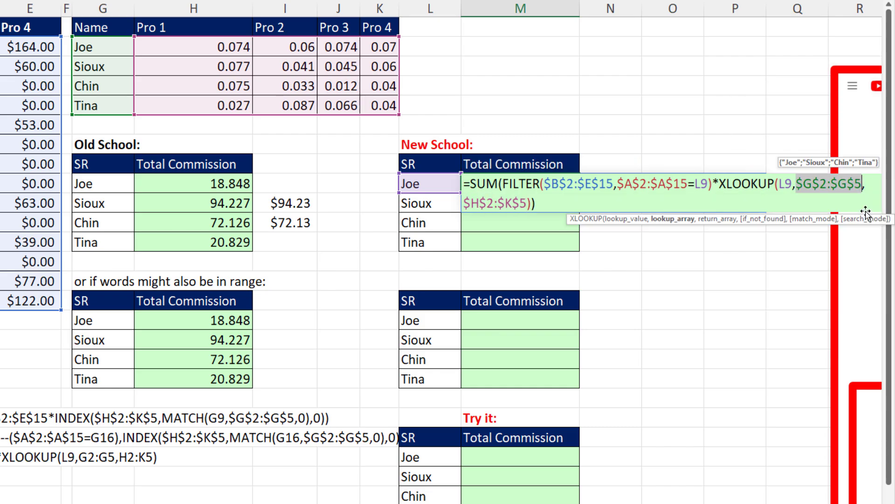
key(ctrl+Return)
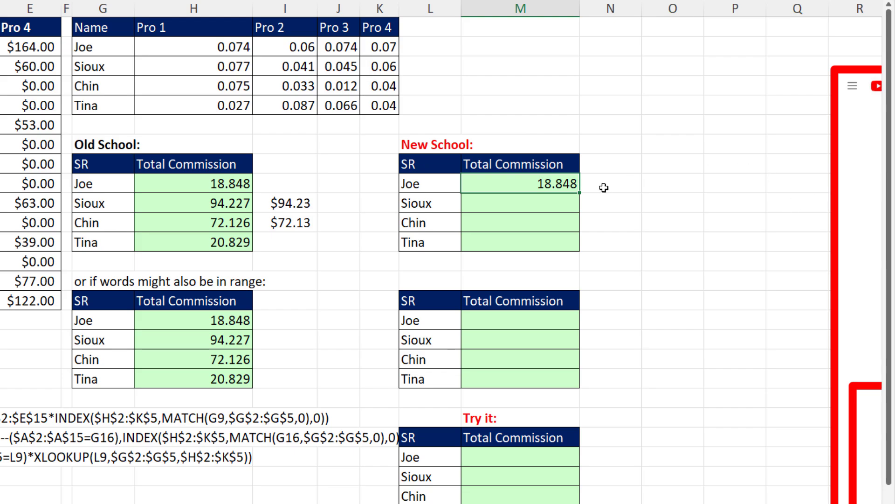
drag(580, 192, 580, 251)
- Compare Tina's New School, Old School and MMULT formulas, then select Joe's cell M16
click(496, 244)
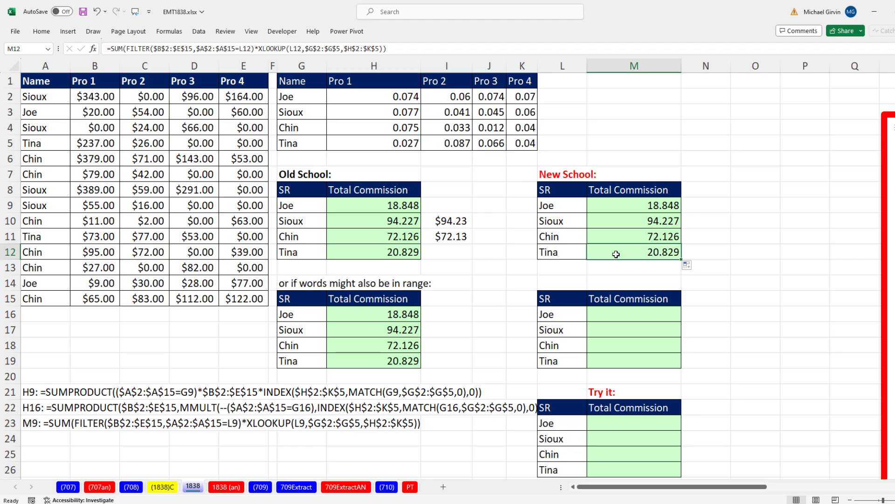
key(F2)
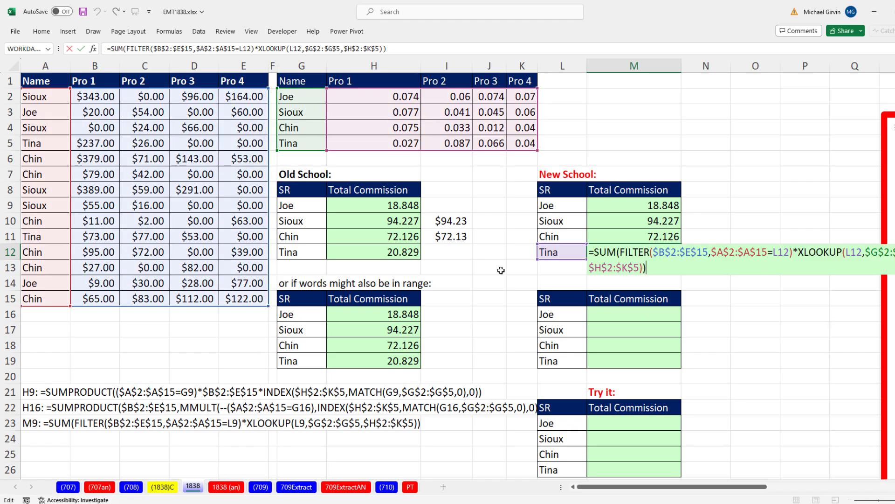
key(Escape)
key(Left)
key(Left)
key(Left)
key(Left)
key(Left)
key(F2)
key(Escape)
key(Down)
key(Down)
key(Down)
key(Down)
key(Down)
key(Down)
key(Down)
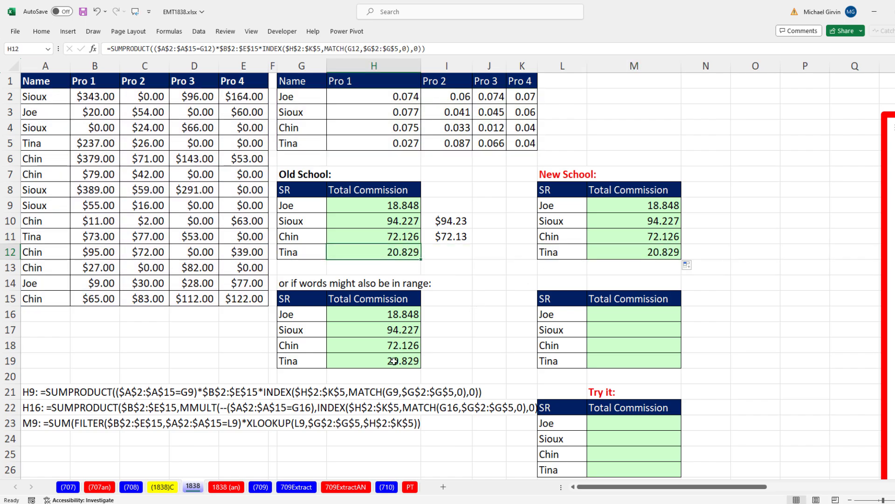
key(F2)
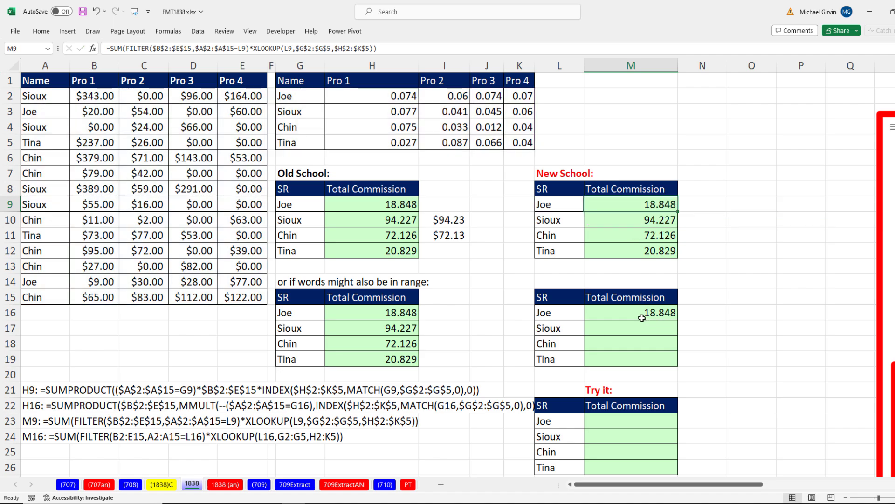
key(Escape)
click(635, 311)
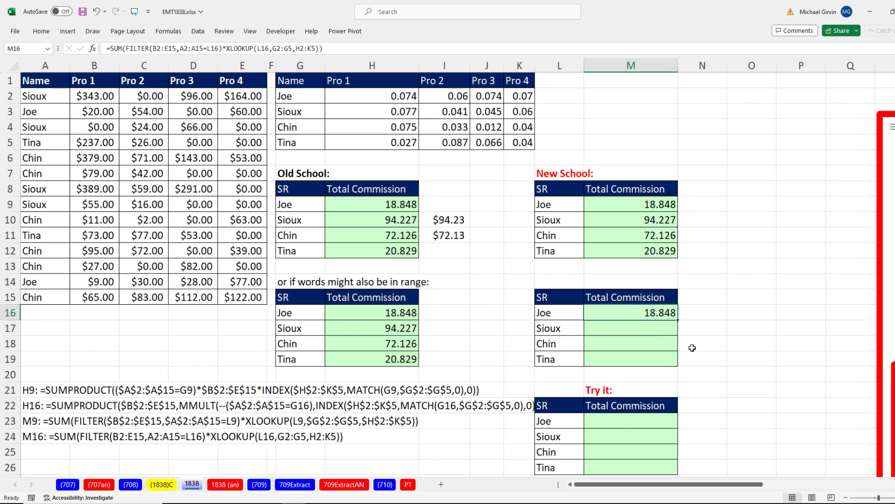
- Begin Joe's M16 formula with BYROW(L16:L19, ahead of the SUM calculation
key(F2)
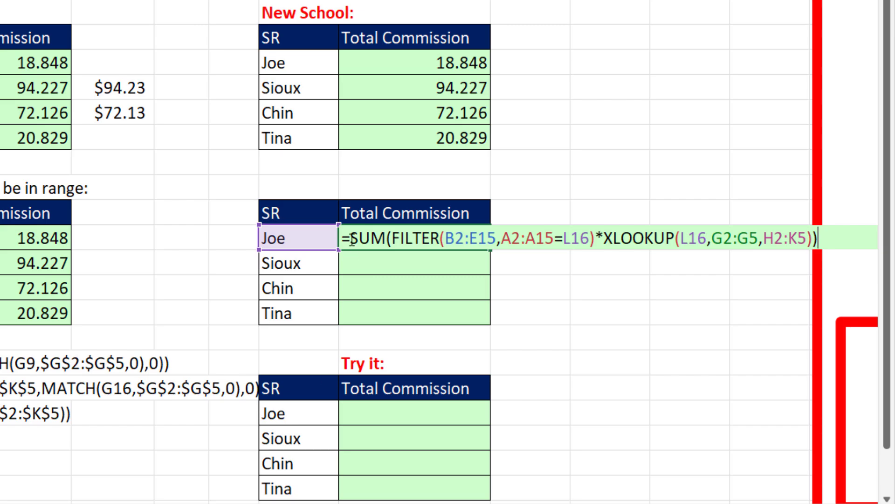
text(BYROW)
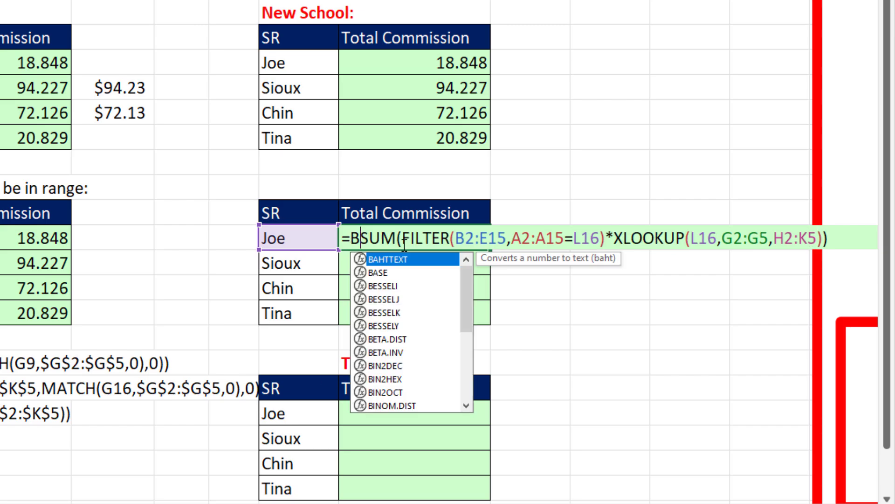
text(()
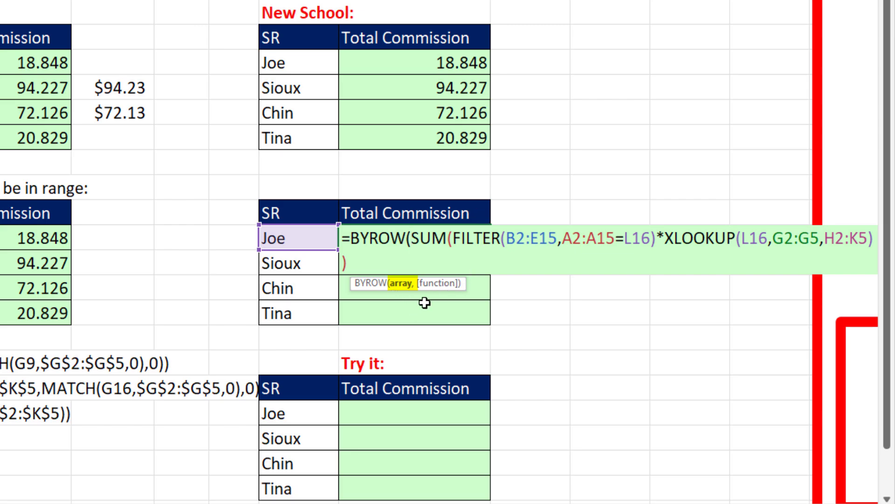
drag(294, 237, 295, 318)
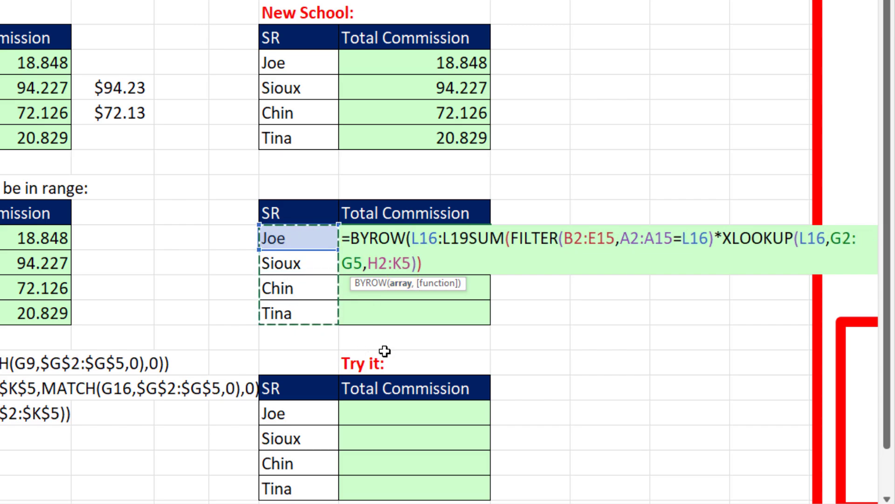
text(,)
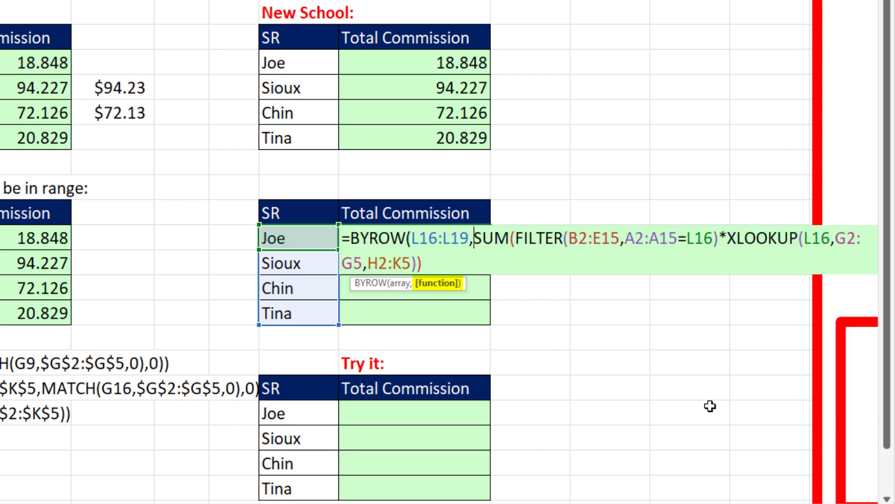
- Insert LAMBDA(r, before the SUM/FILTER/XLOOKUP calculation inside BYROW
text(LAMBDA()
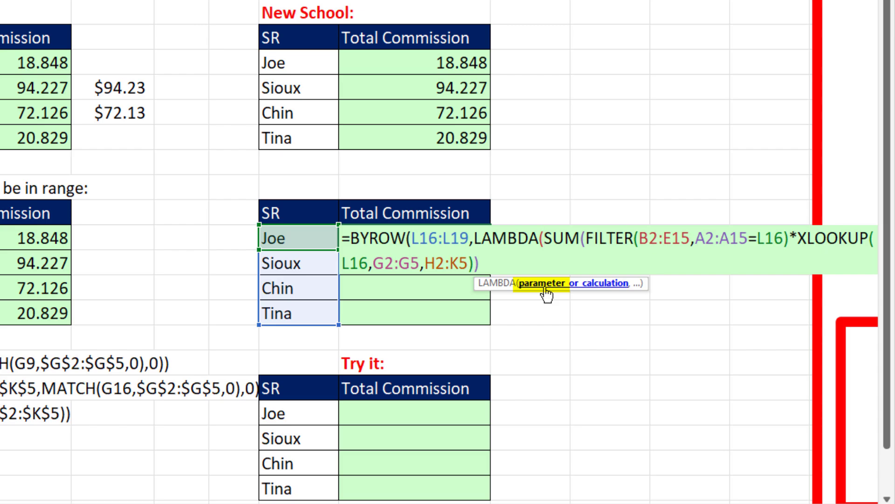
text(r)
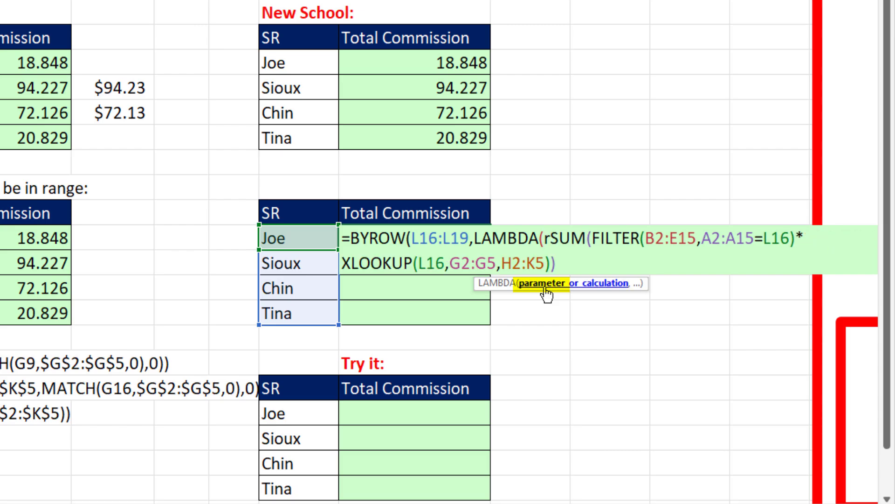
text(,)
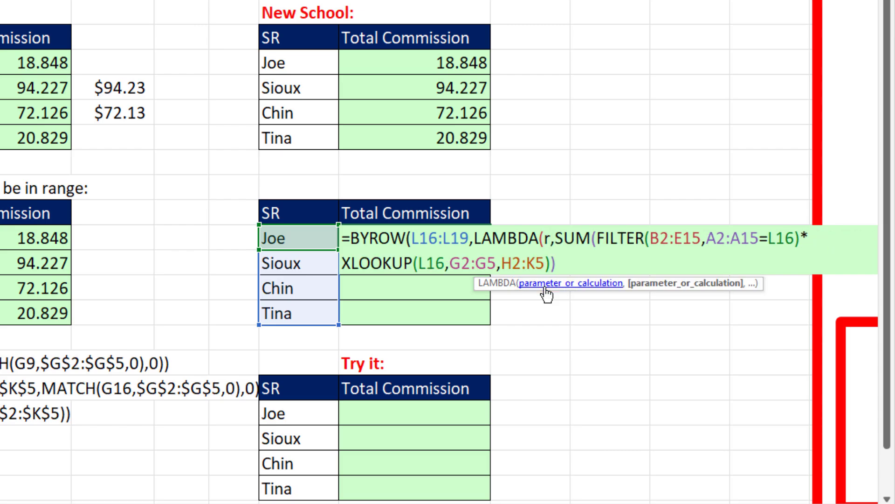
click(545, 237)
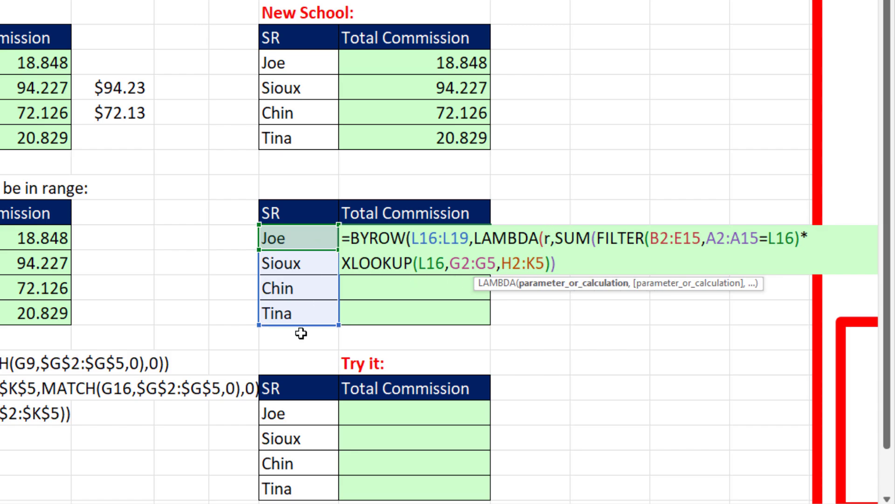
click(557, 239)
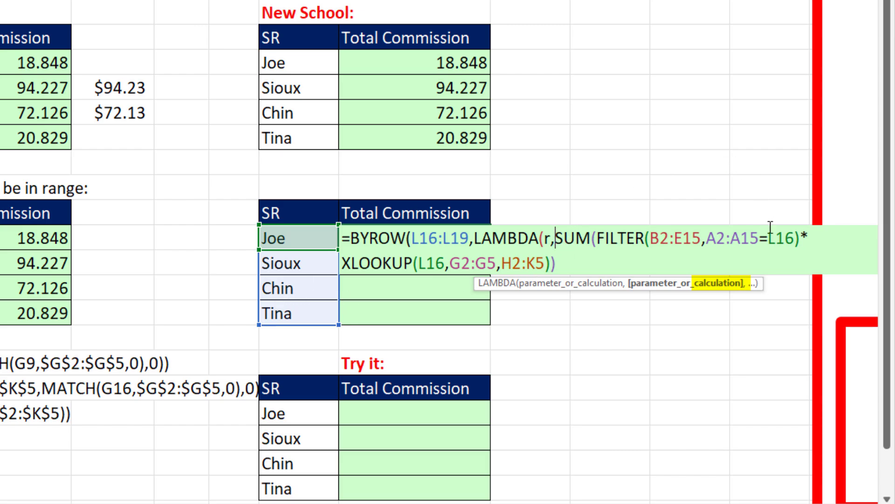
- Replace both L16 criteria with r, close the parentheses, and enter to spill all four totals
double_click(787, 246)
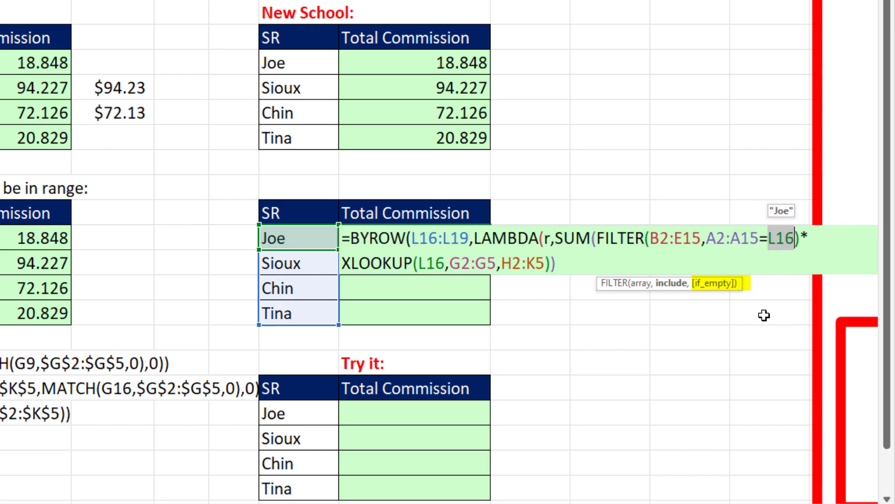
text(r)
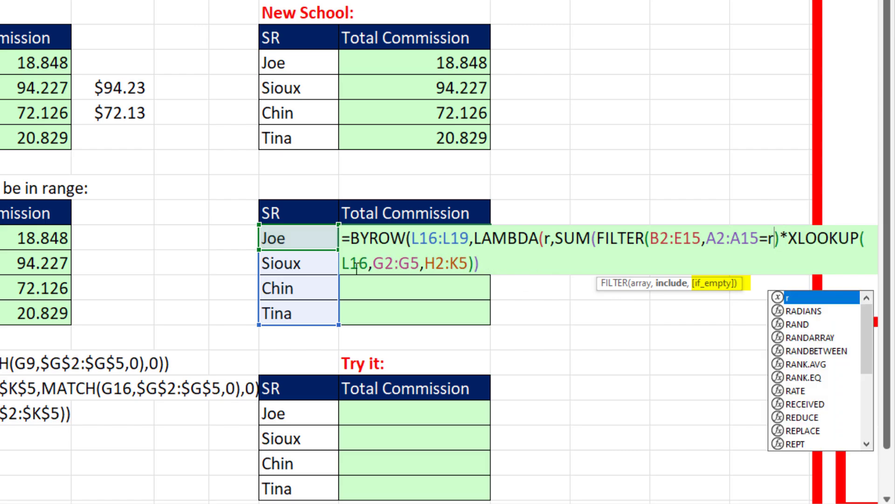
double_click(354, 264)
text(r)
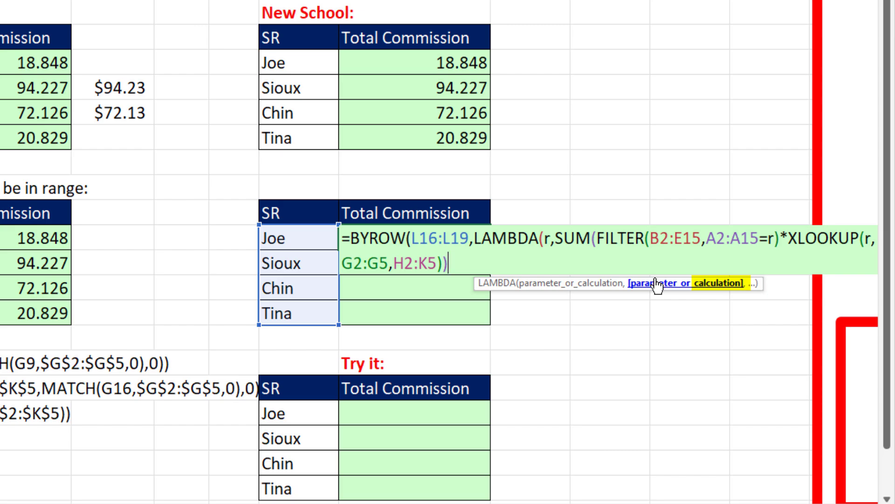
text()))
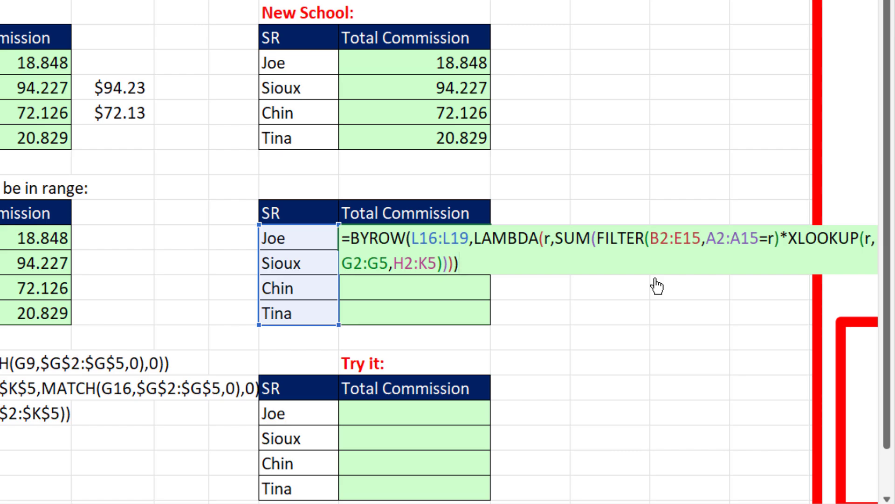
key(ctrl+Return)
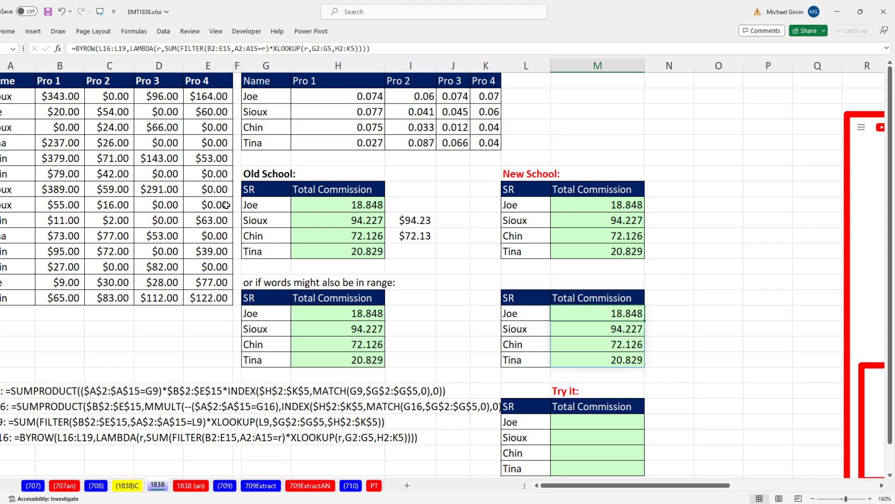
click(426, 220)
key(F2)
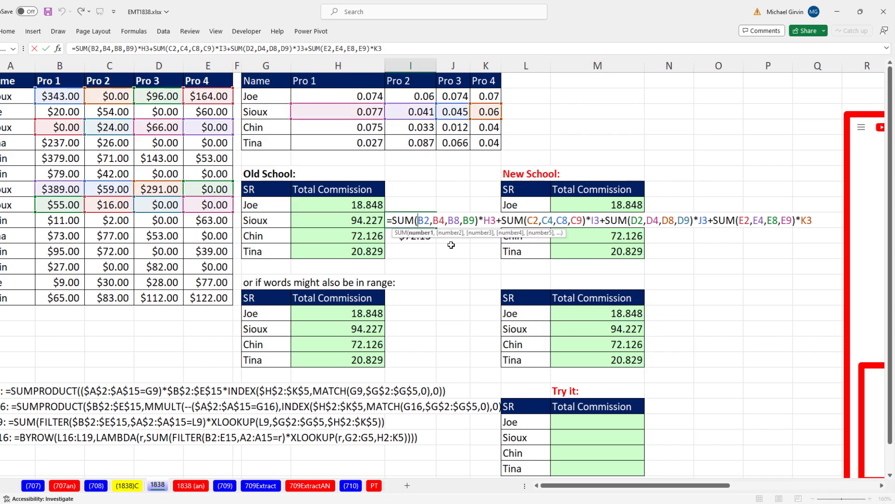
key(Escape)
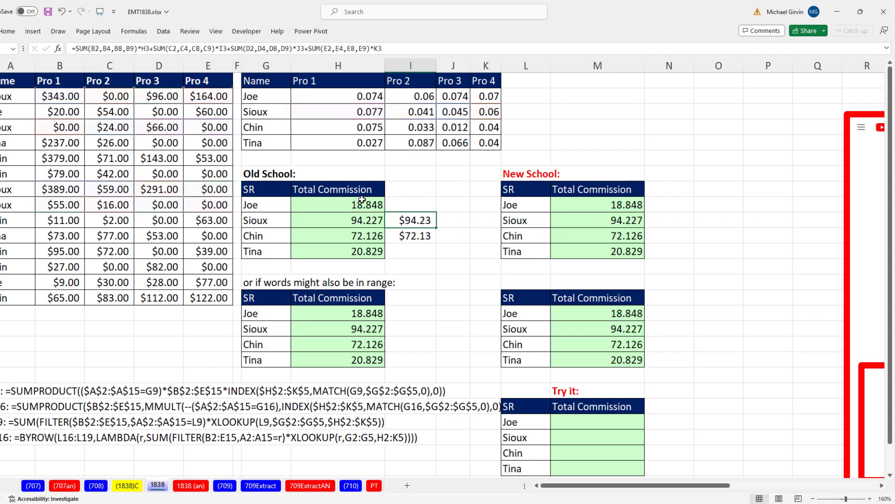
click(366, 204)
key(F2)
key(Escape)
click(365, 320)
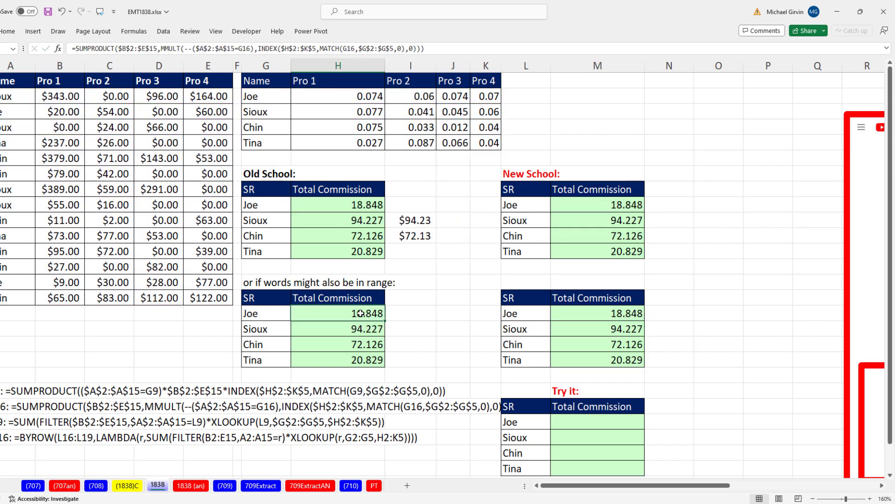
key(F2)
key(Escape)
click(607, 207)
key(F2)
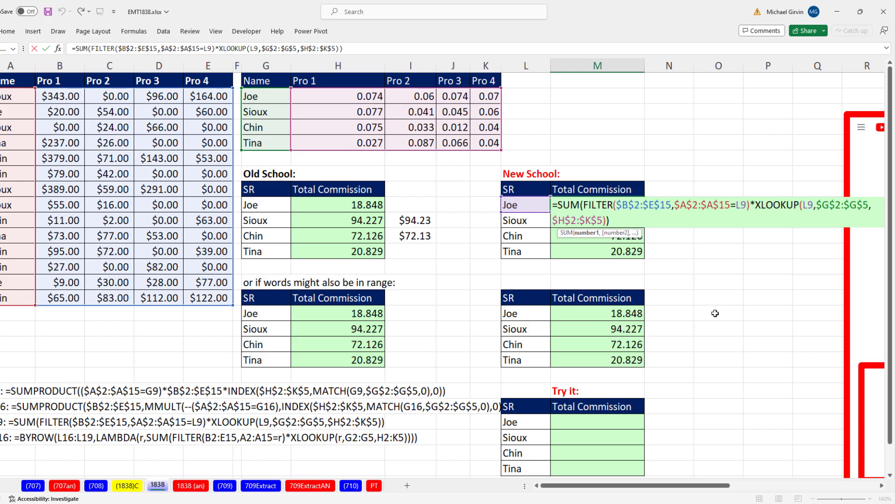
key(Escape)
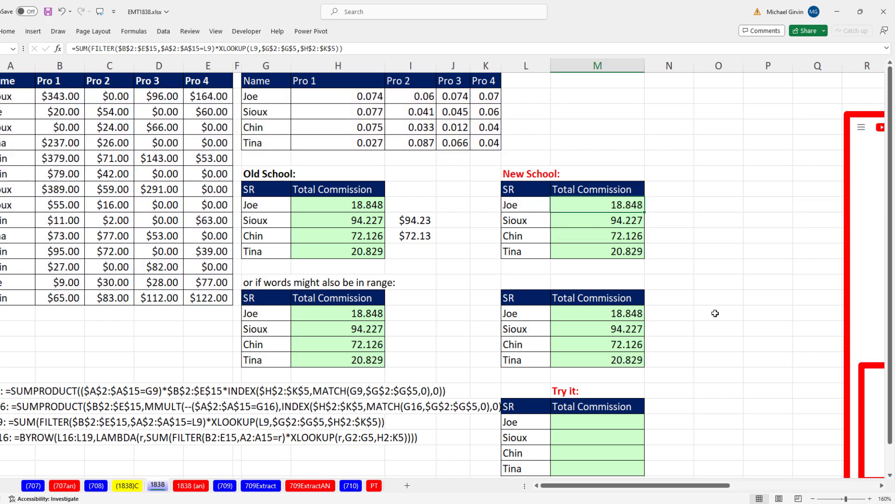
click(601, 315)
key(F2)
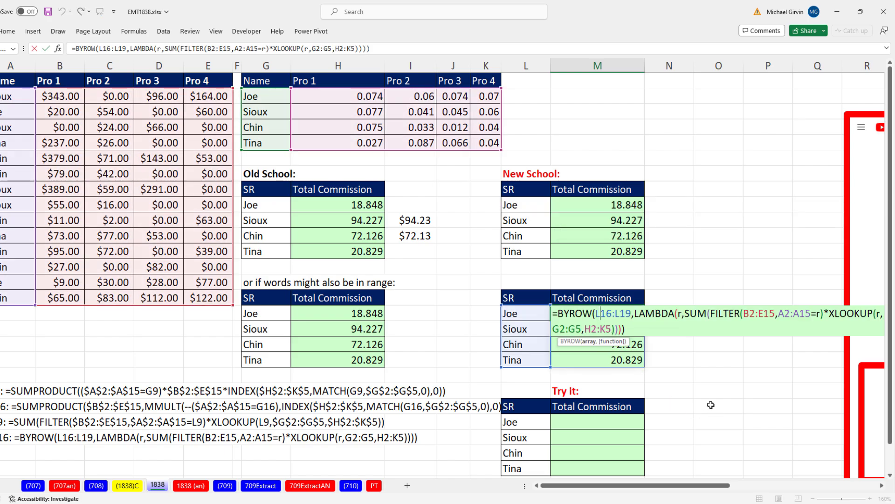